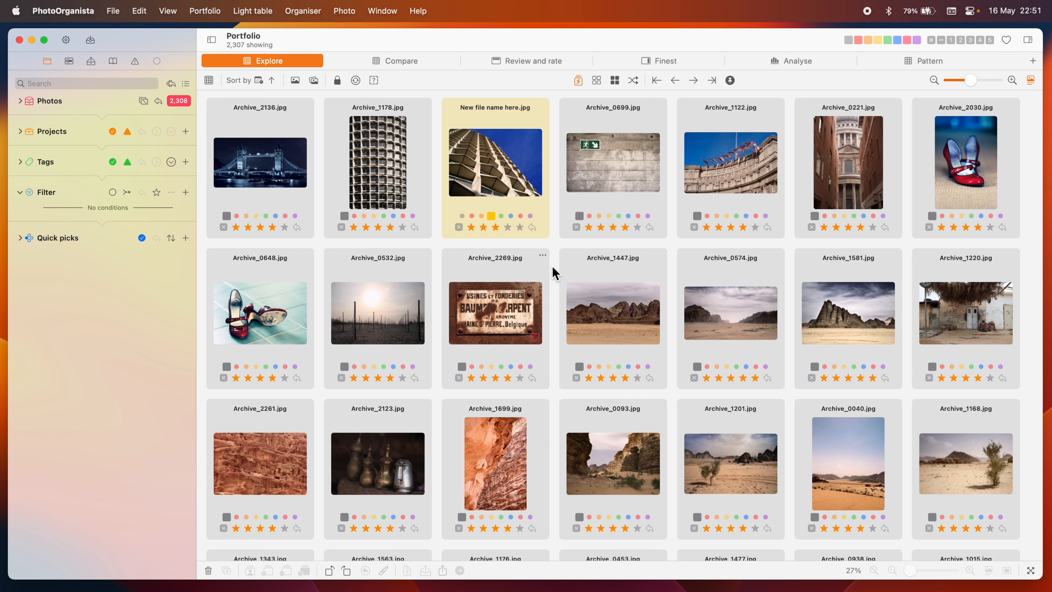
- Switch the portfolio view to a bar chart plotting ISO
click(208, 81)
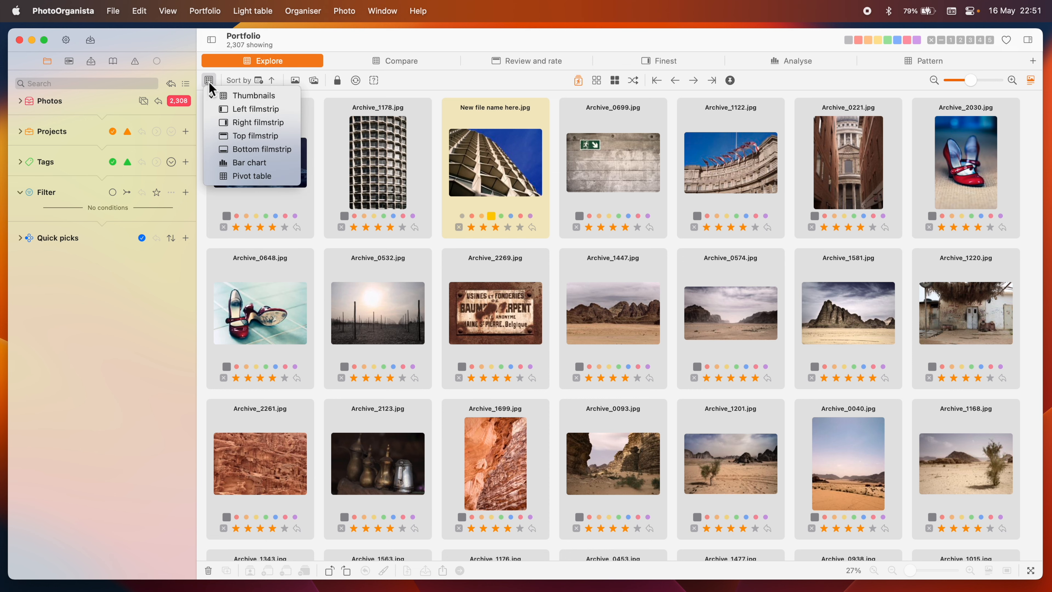
click(238, 163)
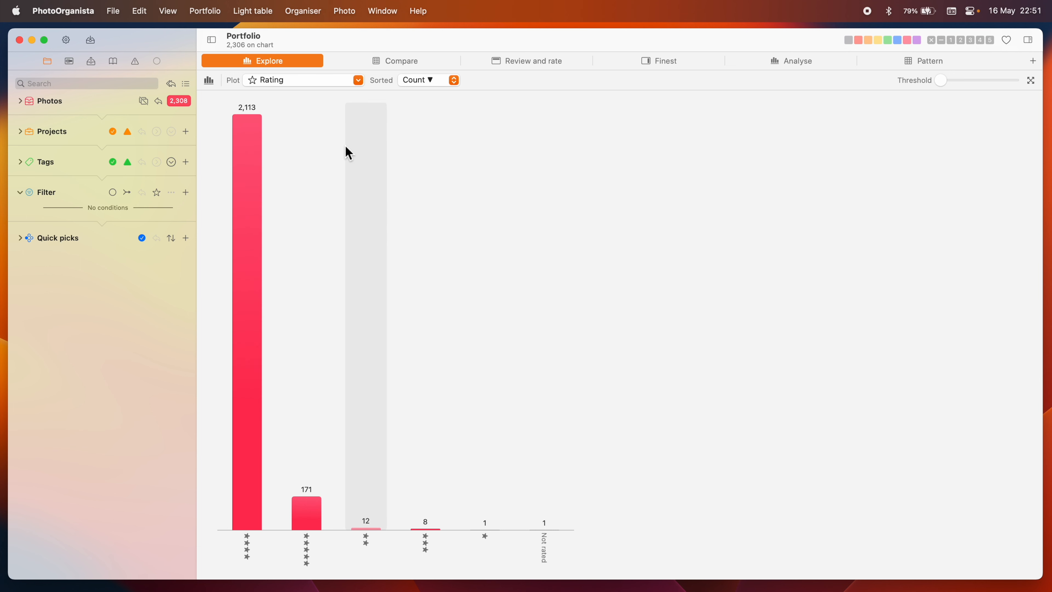
click(344, 81)
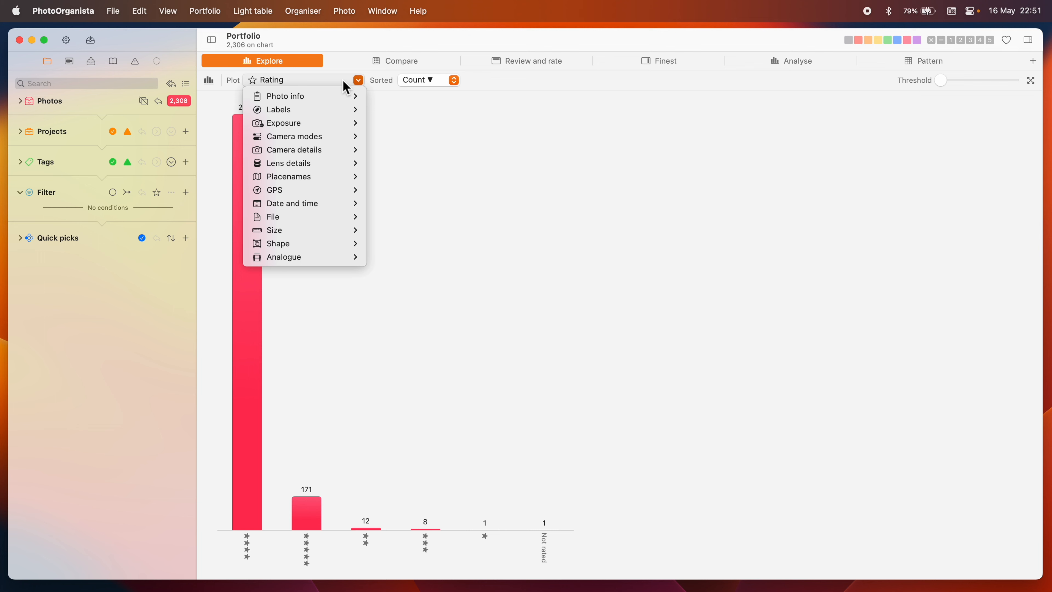
mouse_move(342, 126)
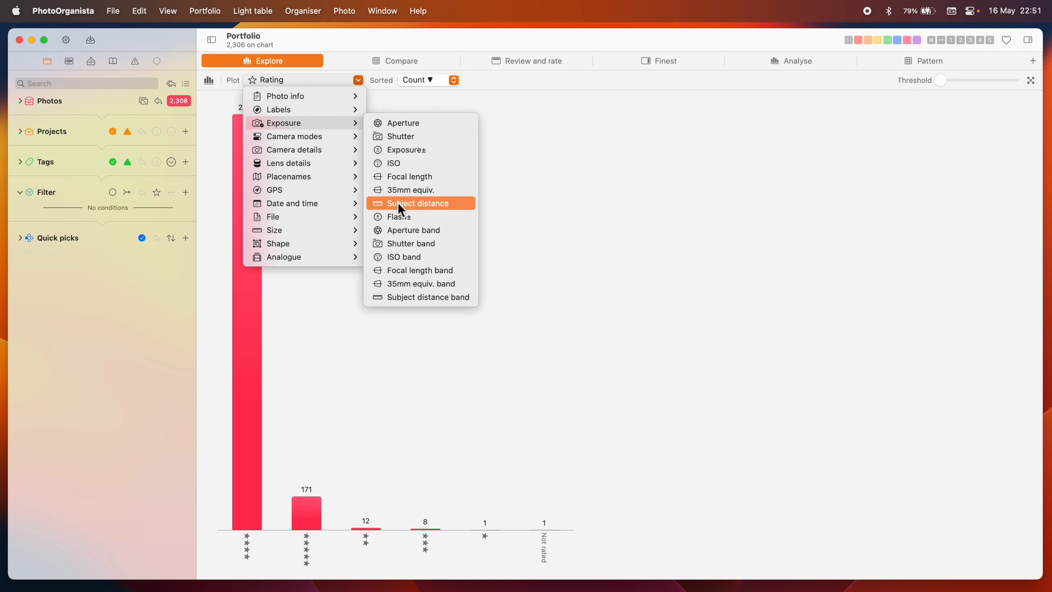
click(406, 165)
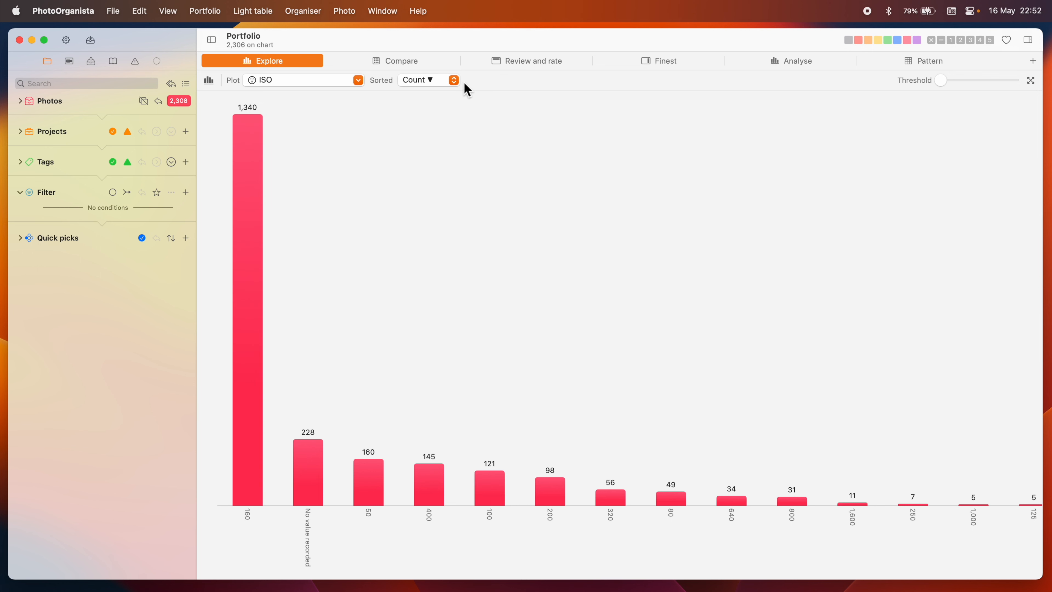
- Sort the chart bars by label descending, then return to count descending
click(453, 81)
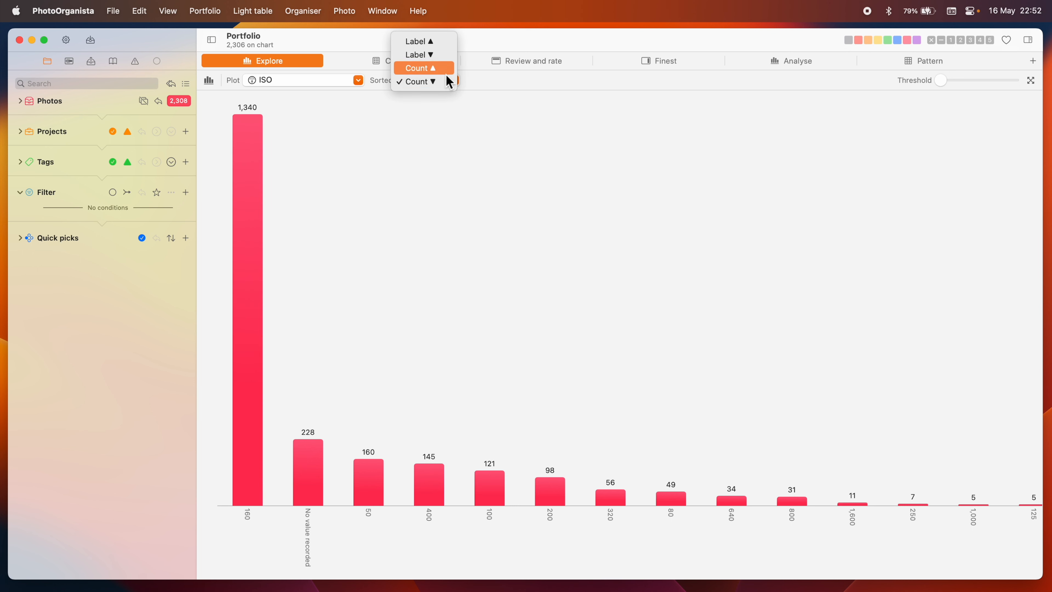
click(445, 54)
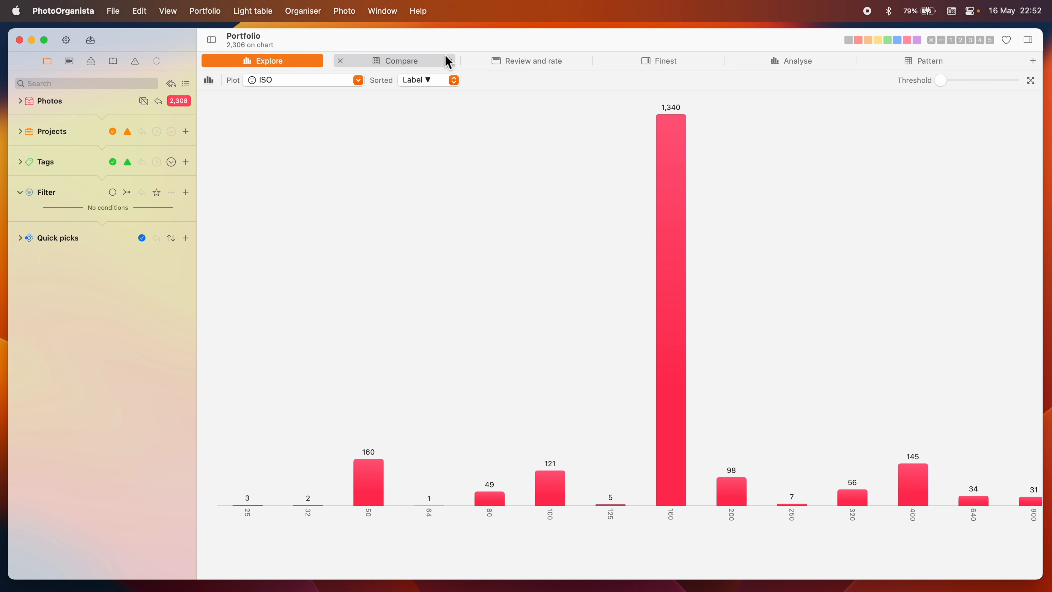
click(430, 80)
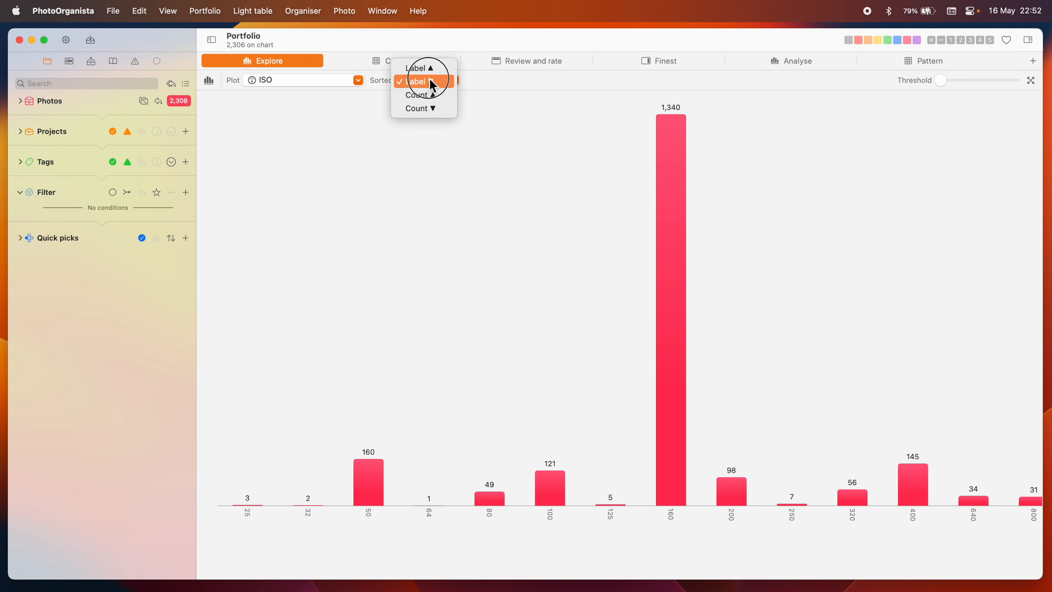
click(431, 109)
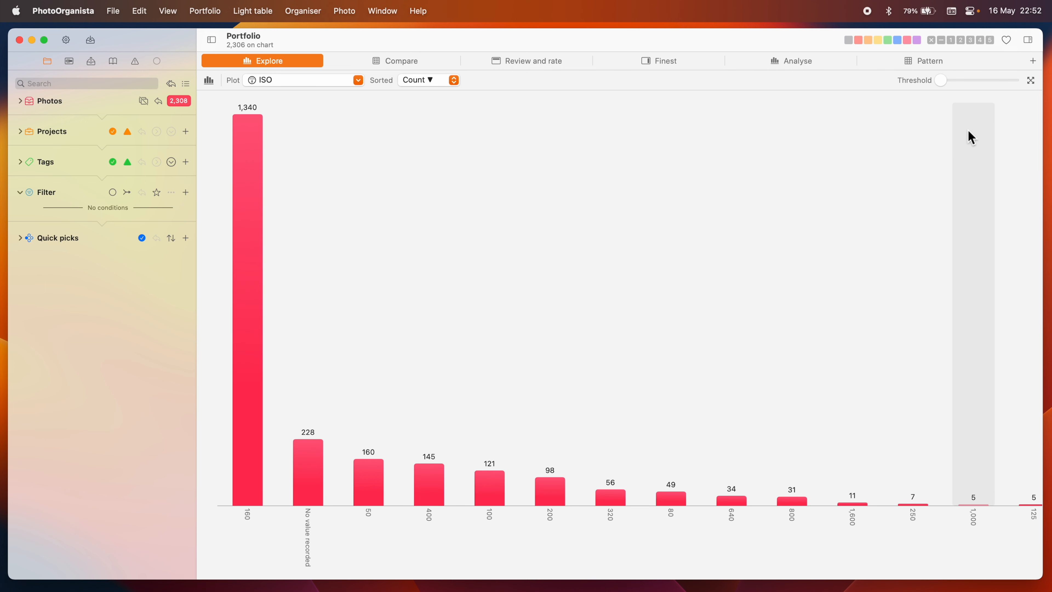
- Raise the chart threshold, then reset it to zero
drag(942, 83, 957, 81)
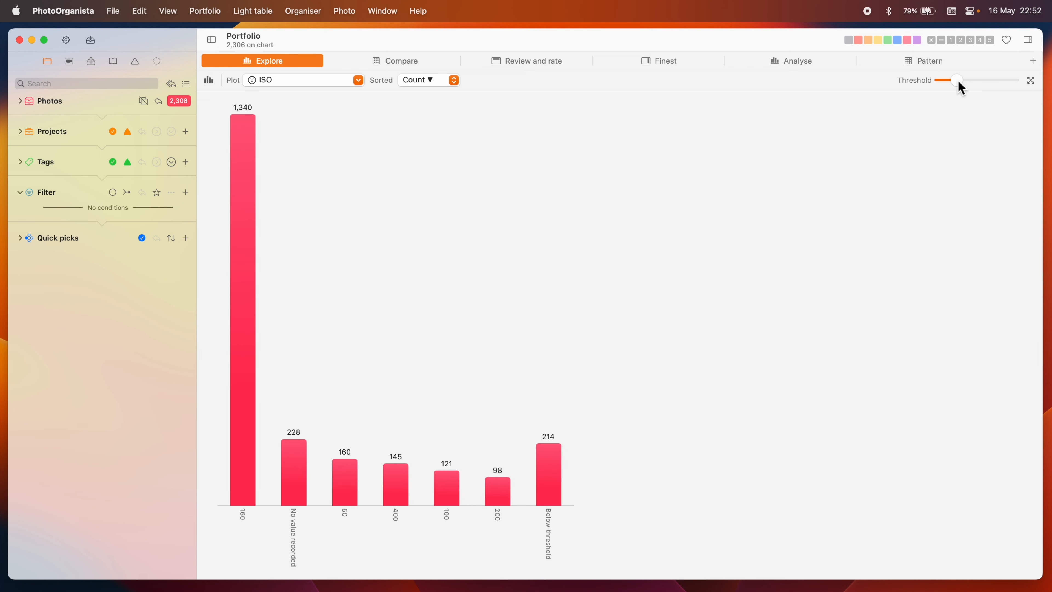
drag(957, 79, 939, 80)
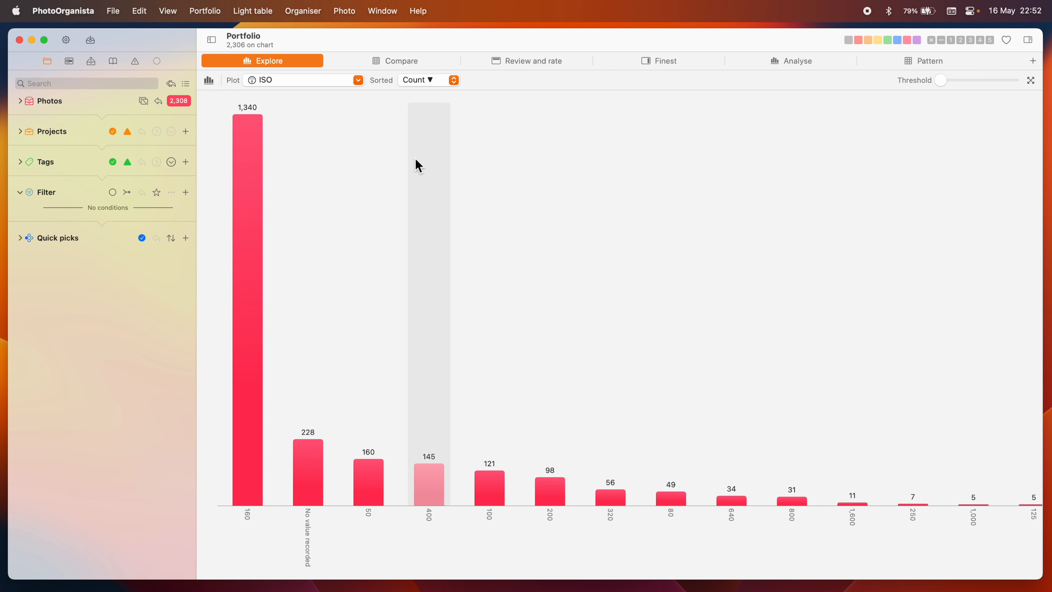
- Plot focal length on the chart
click(339, 81)
mouse_move(340, 121)
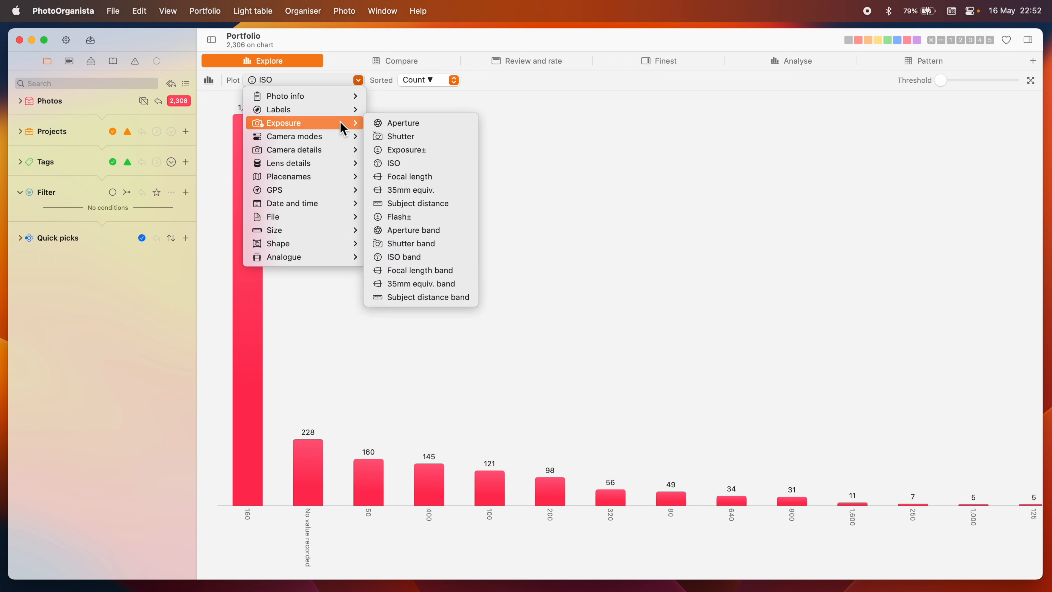
click(432, 180)
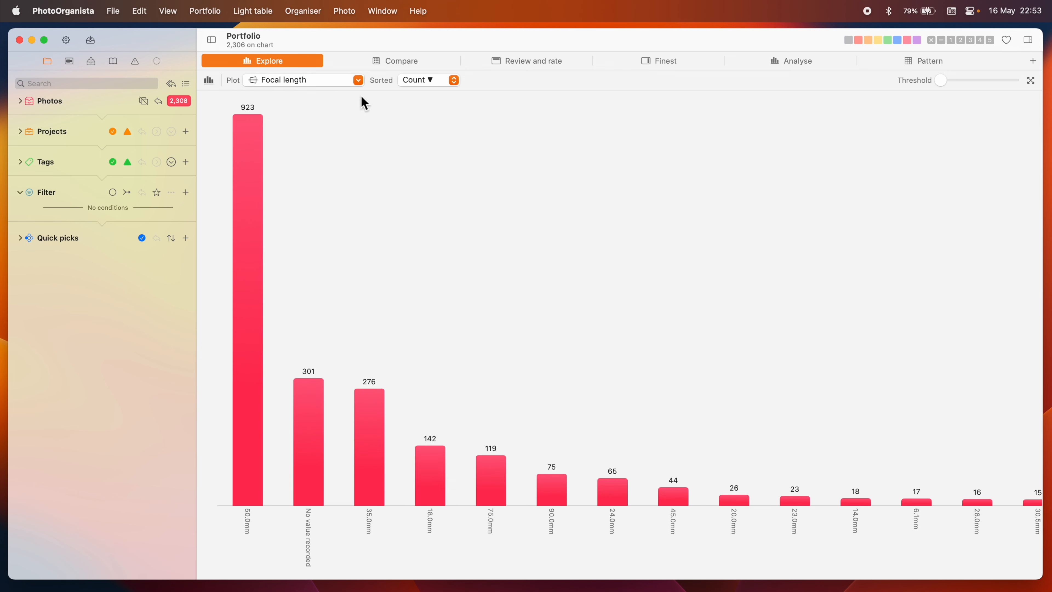
- Plot focal length band on the chart instead
click(357, 80)
mouse_move(354, 123)
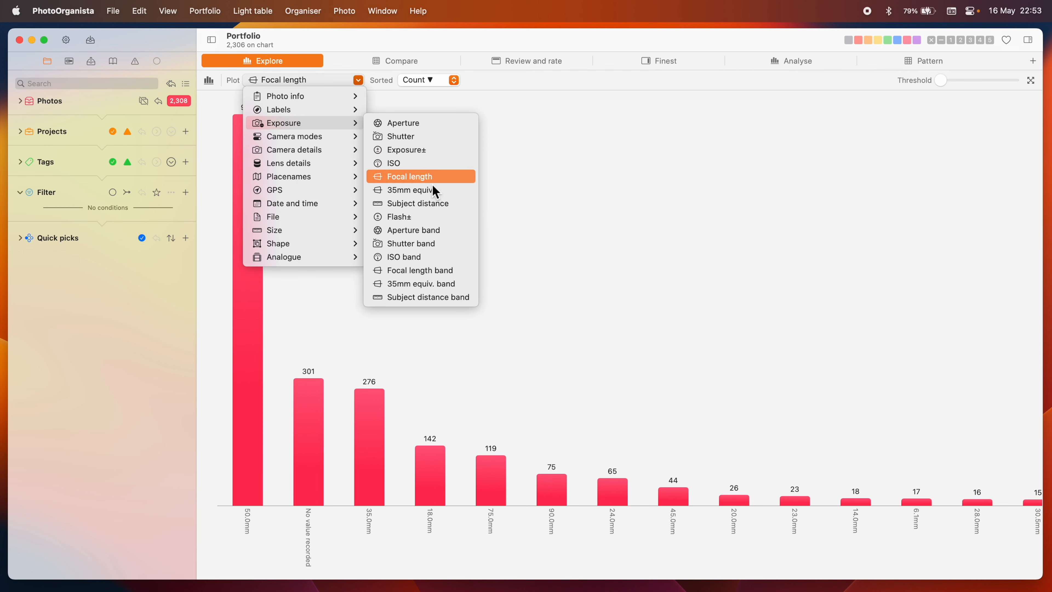
click(431, 271)
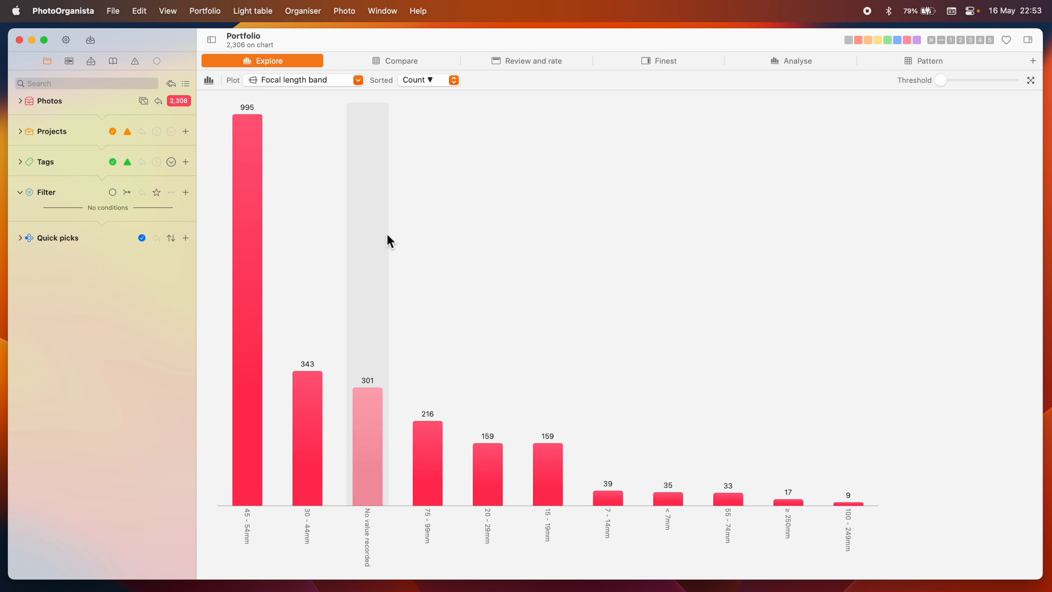
- Open the band settings for the Focal length property
click(65, 39)
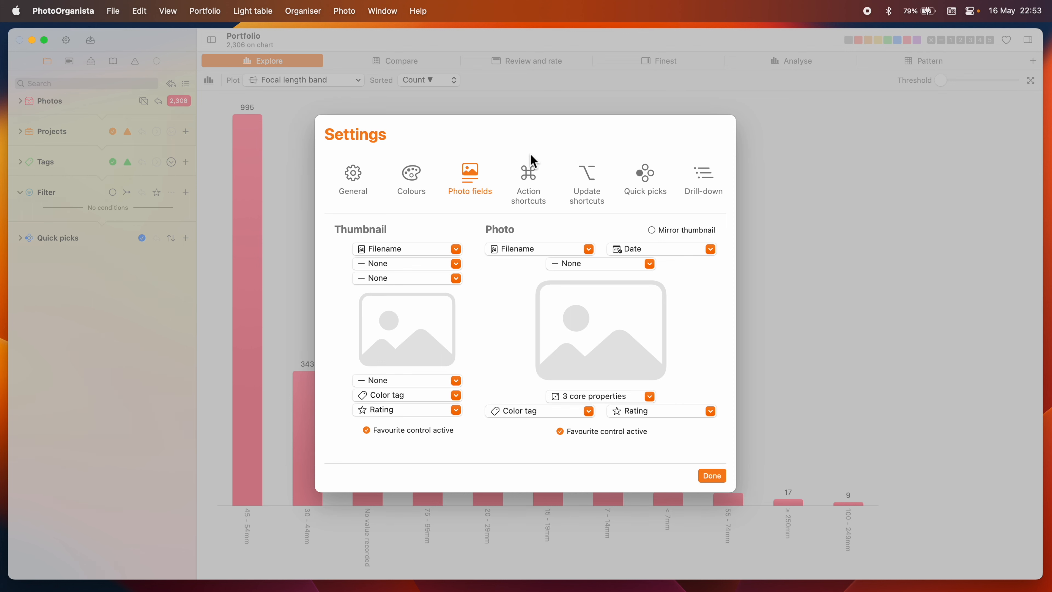
scroll(534, 162, right, 5)
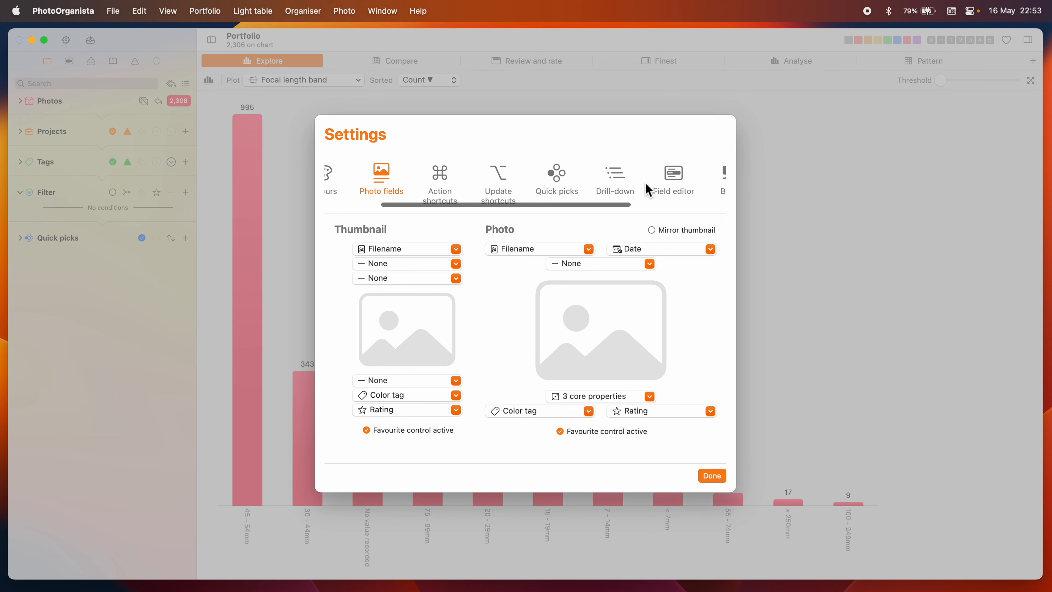
click(645, 183)
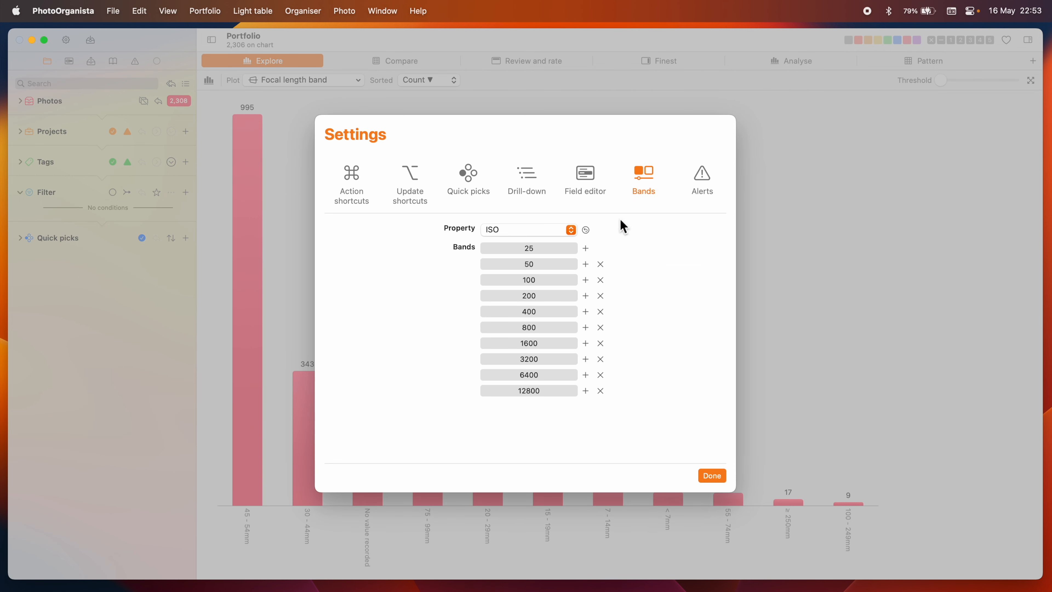
click(559, 232)
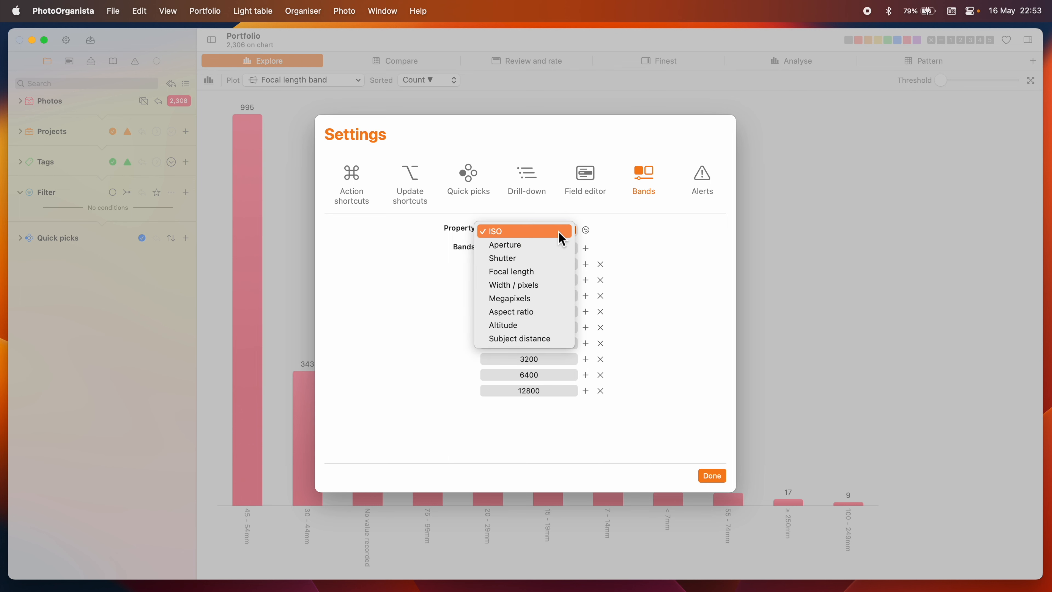
click(549, 271)
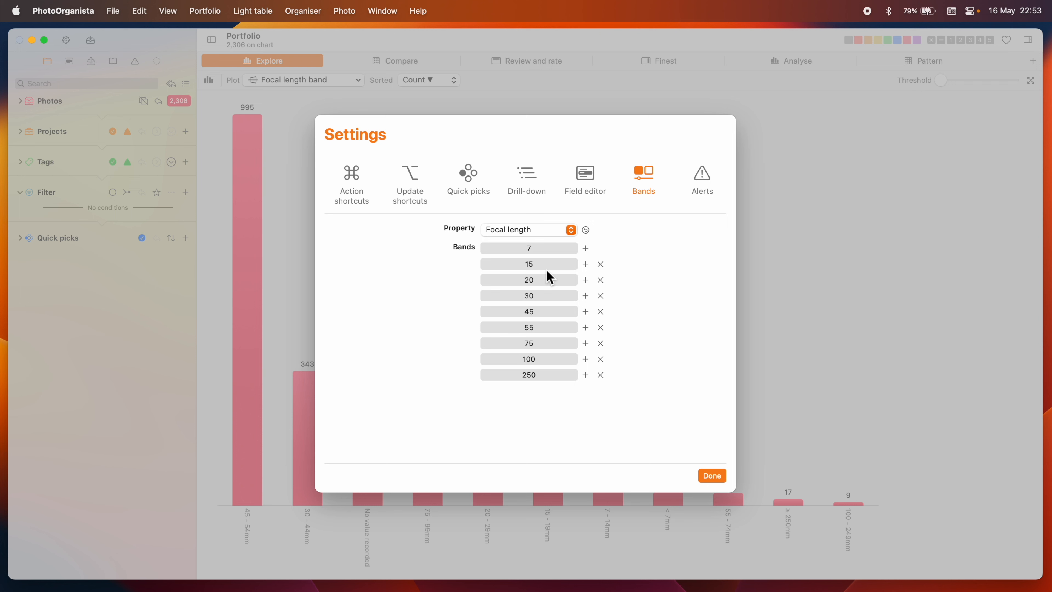
- Set the fifth and sixth focal length band boundaries to 48 and 52 and close the settings
click(531, 312)
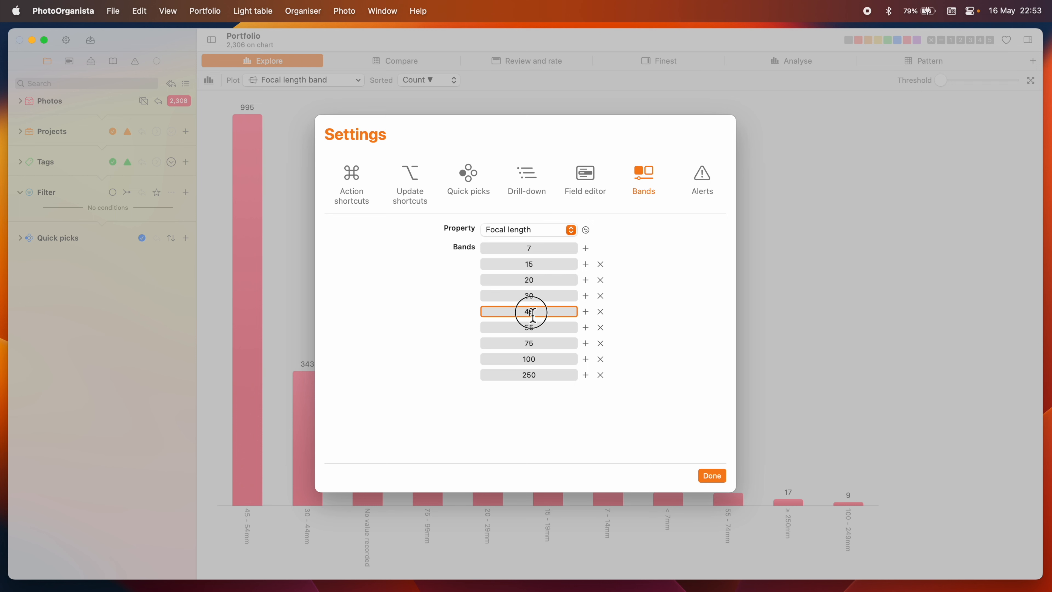
key(Delete)
text(8)
click(545, 328)
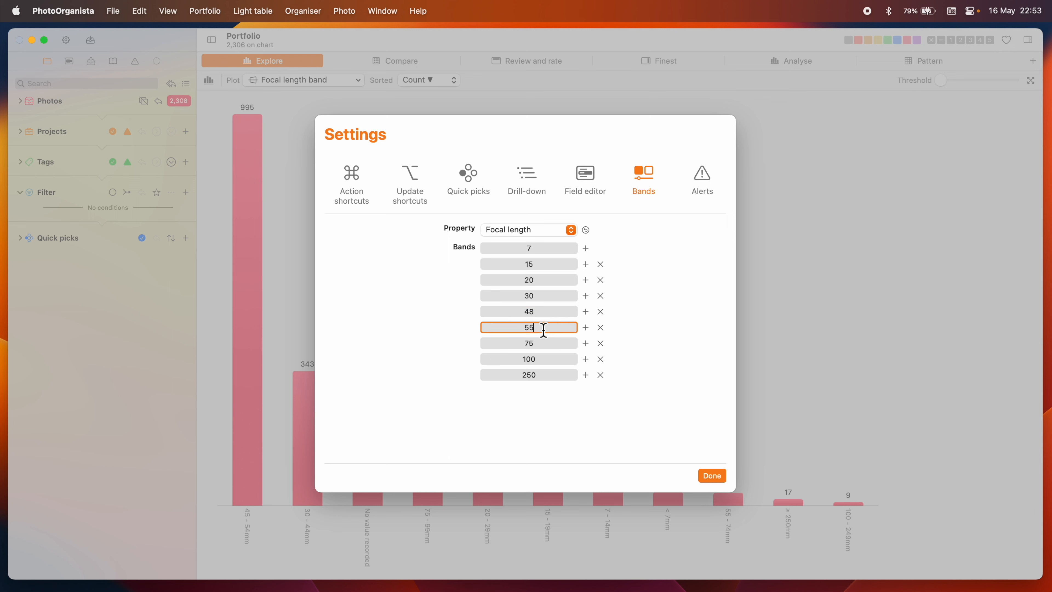
key(BackSpace)
text(2)
key(Tab)
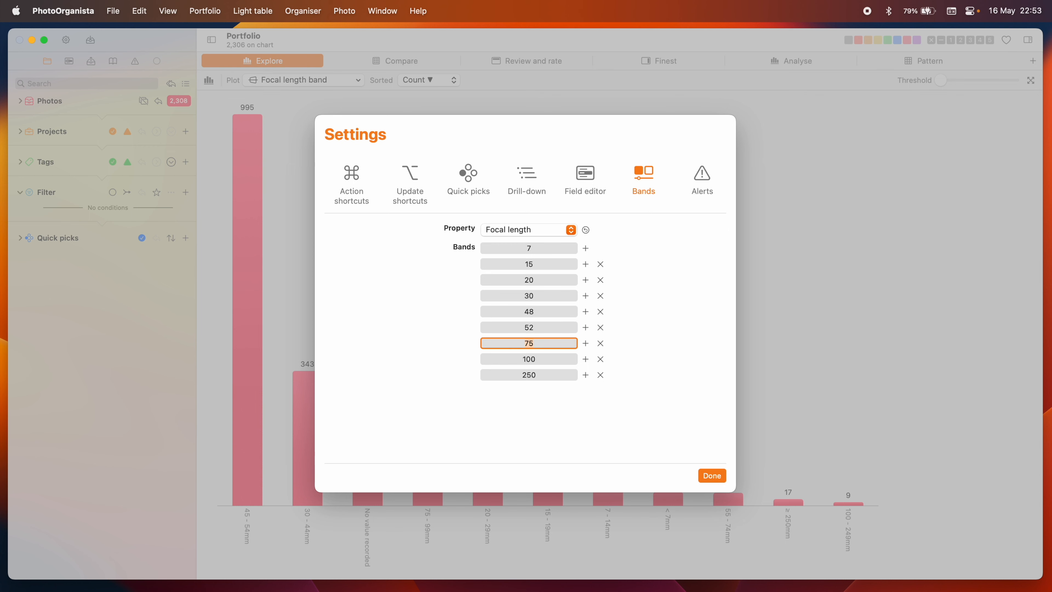
click(712, 476)
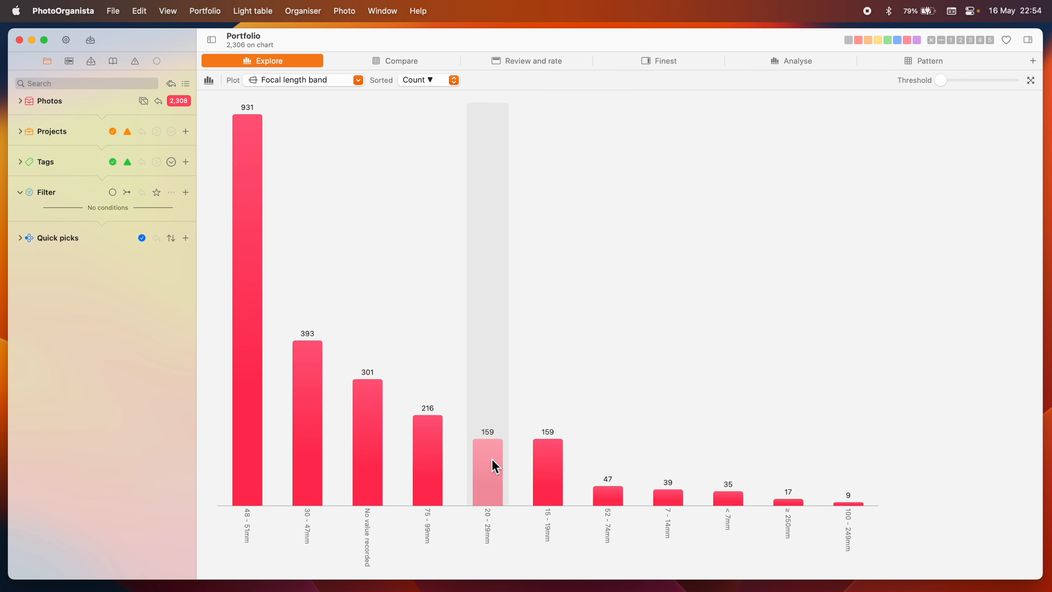
- Browse the photos in the 20 - 29mm bar in an enlarged photo strip, then close the strip
click(495, 466)
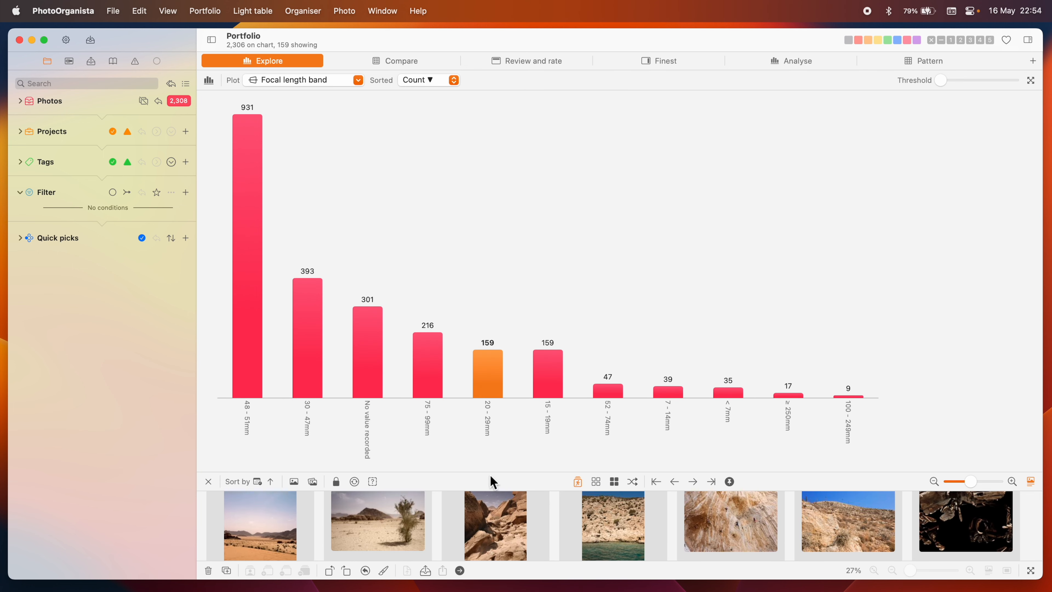
drag(493, 476, 521, 334)
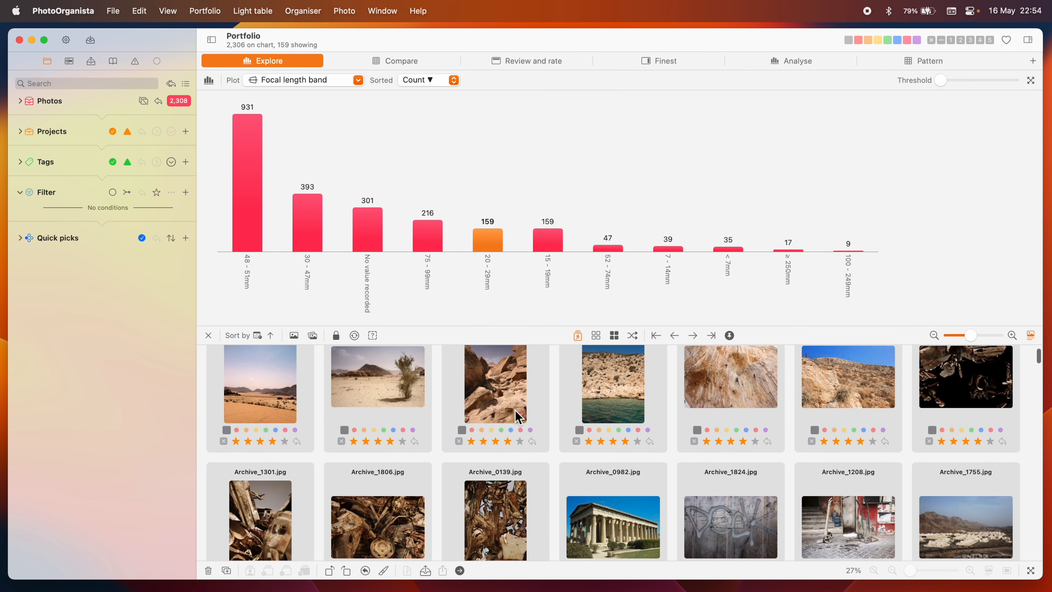
scroll(515, 410, down, 5)
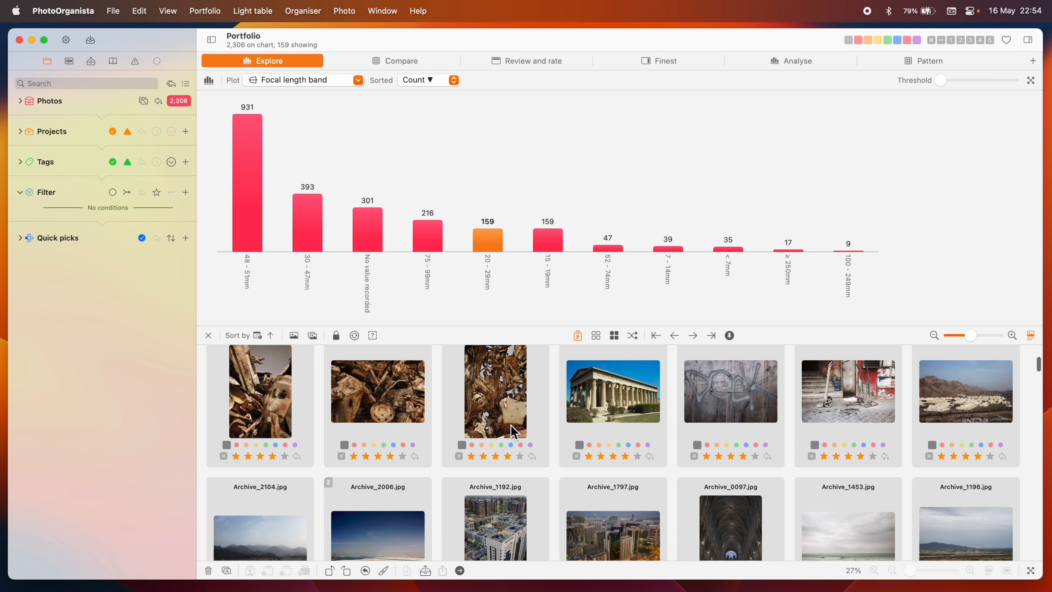
scroll(513, 431, down, 4)
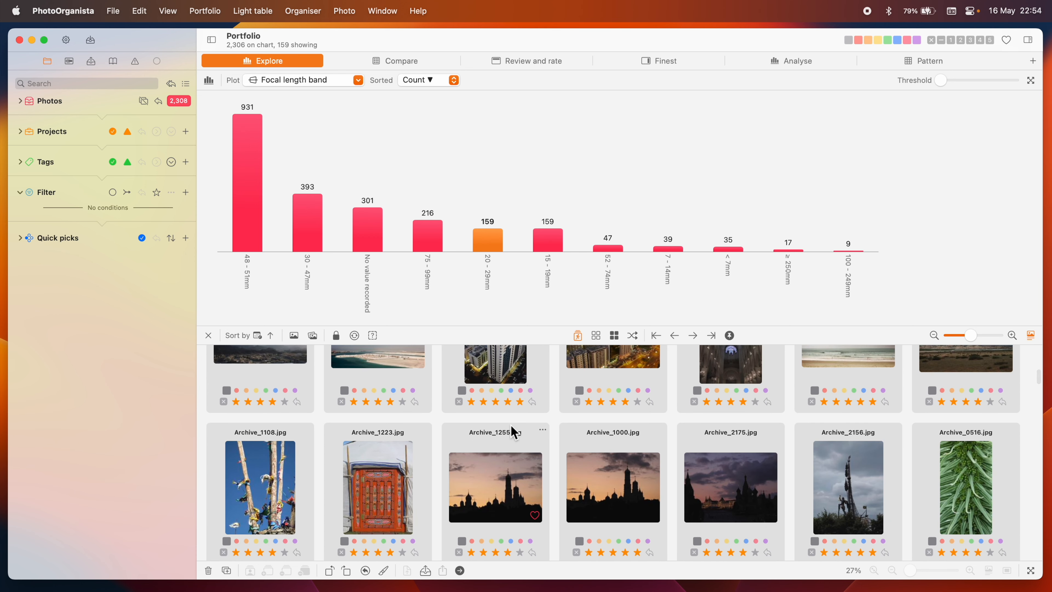
click(209, 336)
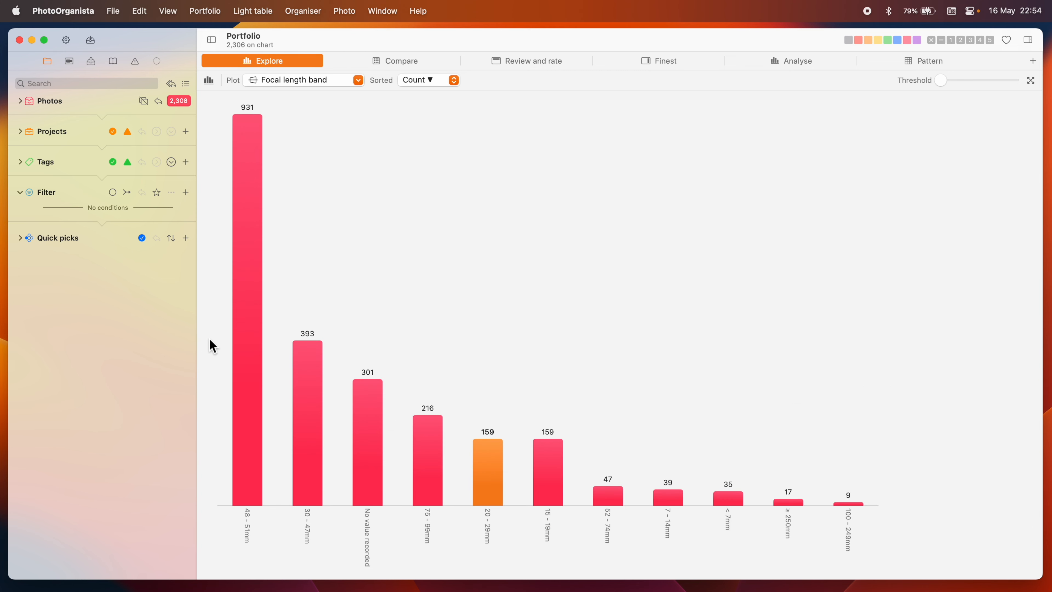
- Switch to a pivot table with Rating as the second axis
click(209, 80)
click(234, 176)
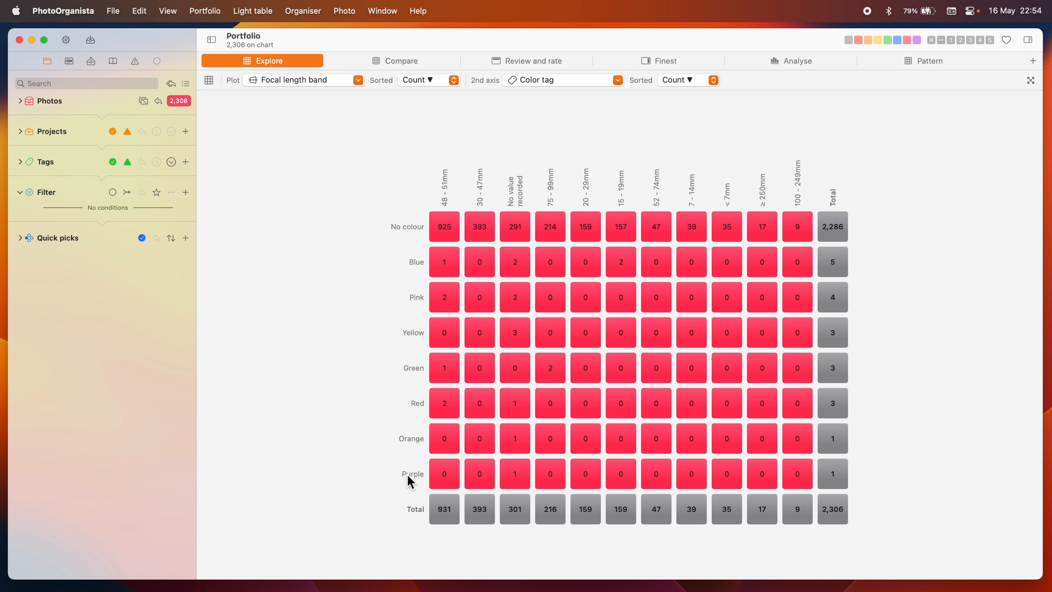
click(597, 79)
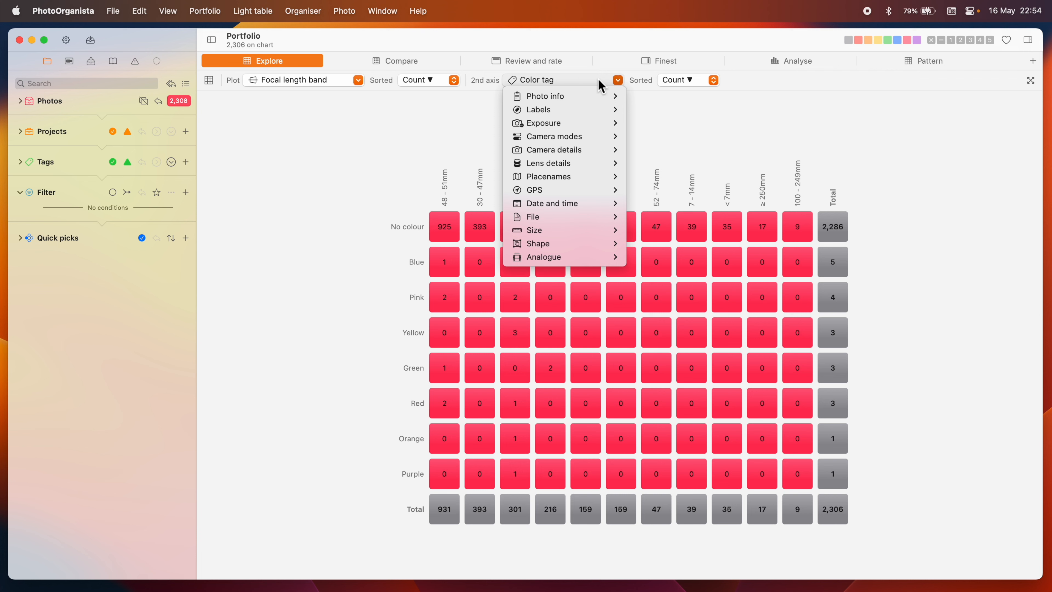
mouse_move(600, 111)
click(654, 121)
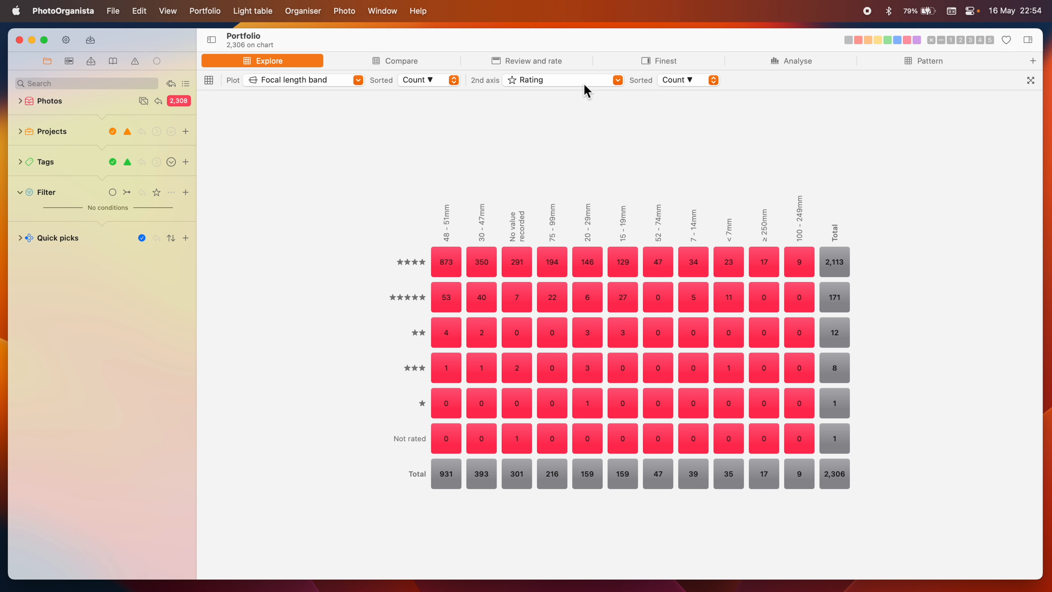
- Sort the rating axis by label descending and show the photos in the five-star 48 - 51mm cell
click(683, 79)
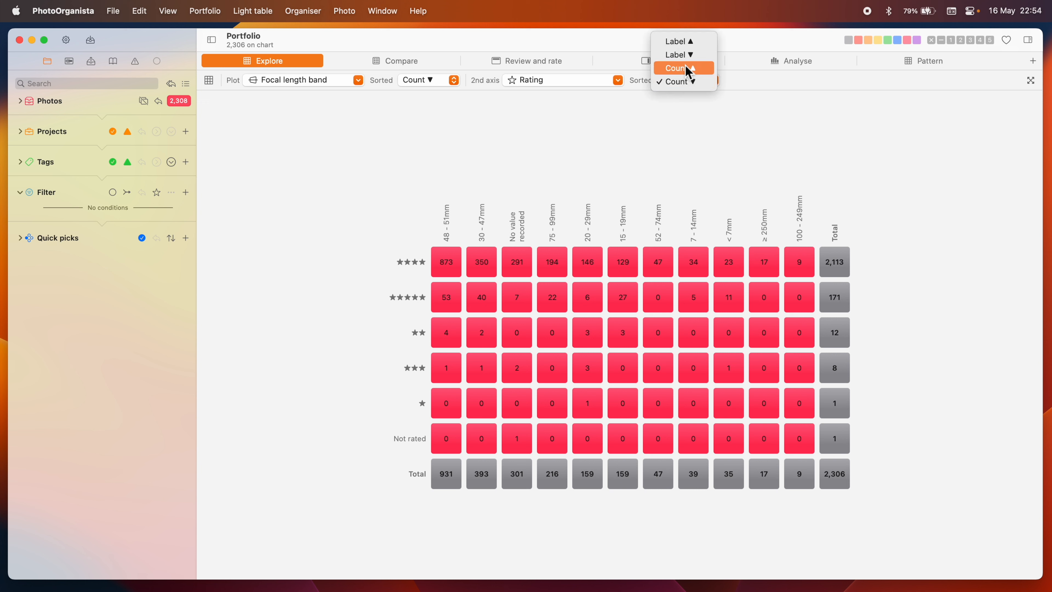
click(687, 55)
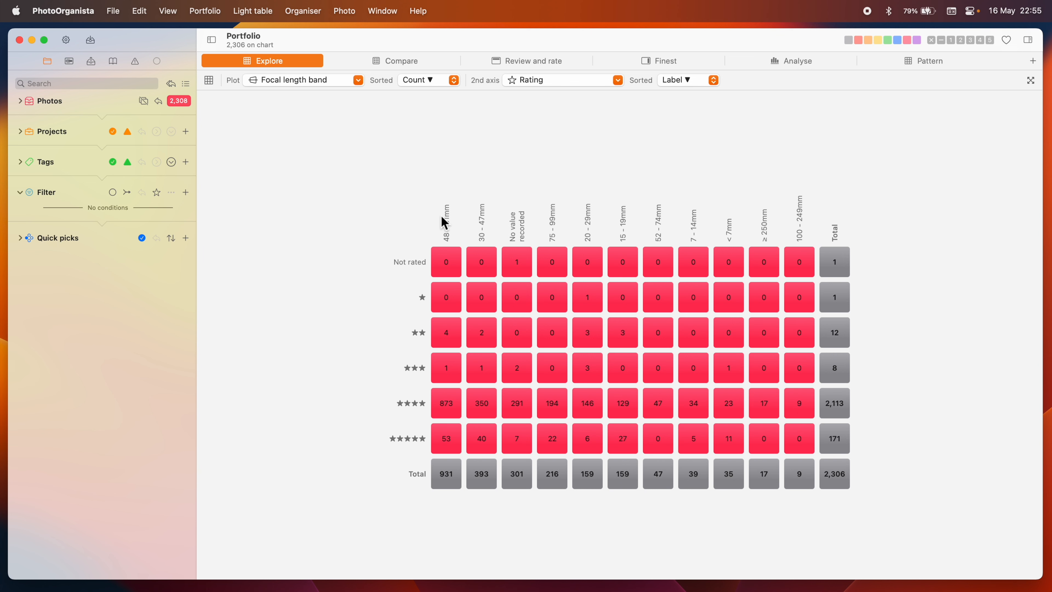
click(447, 442)
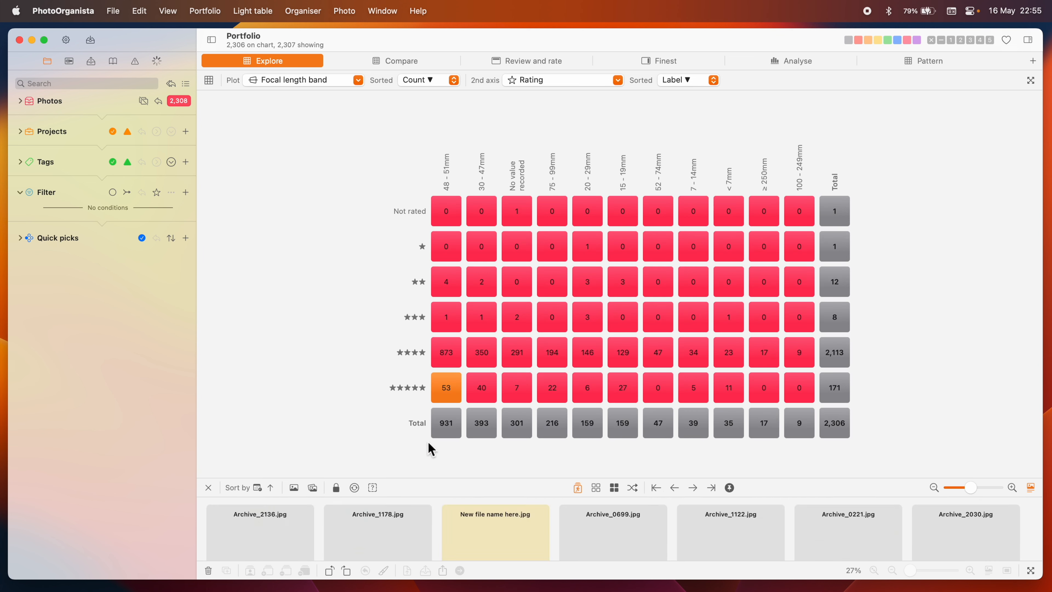
- Enlarge the photo strip to browse the five-star 48 - 51mm photos, then close the strip
drag(436, 482, 437, 283)
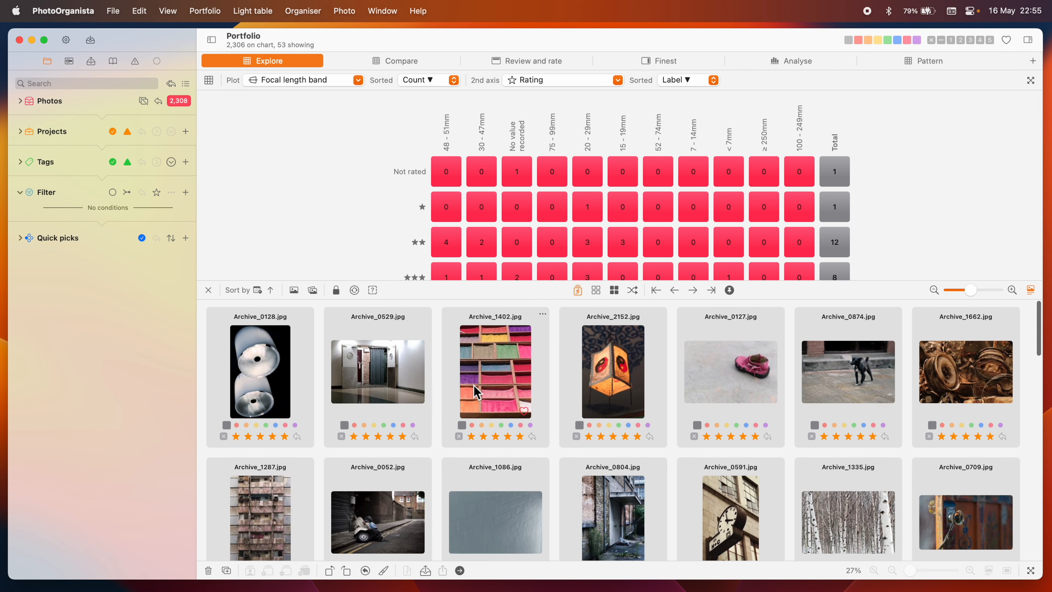
click(208, 290)
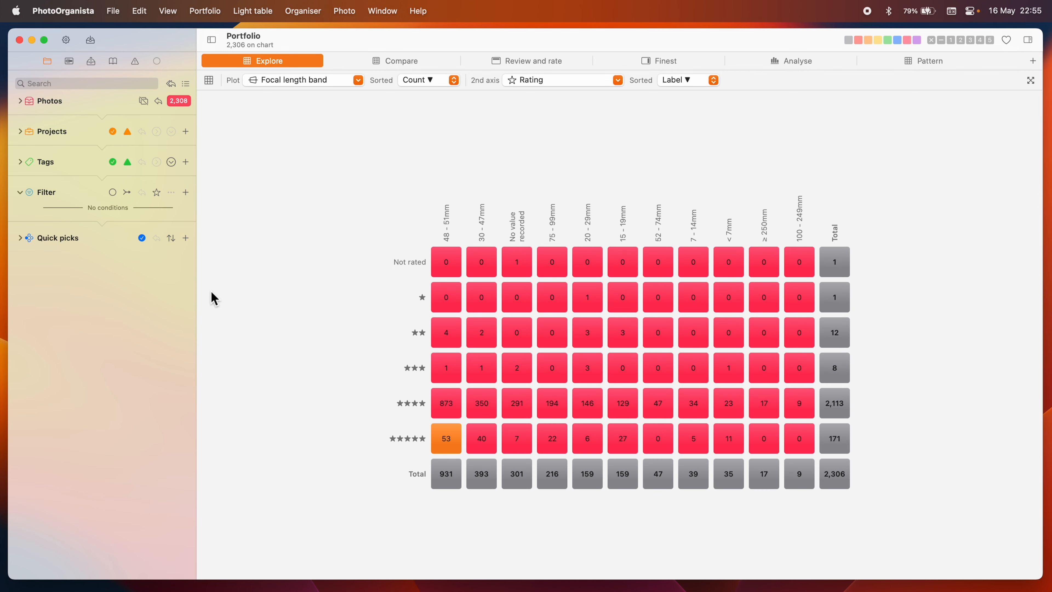
- Change the pivot table's second axis to Shutter band from the exposure options
click(579, 80)
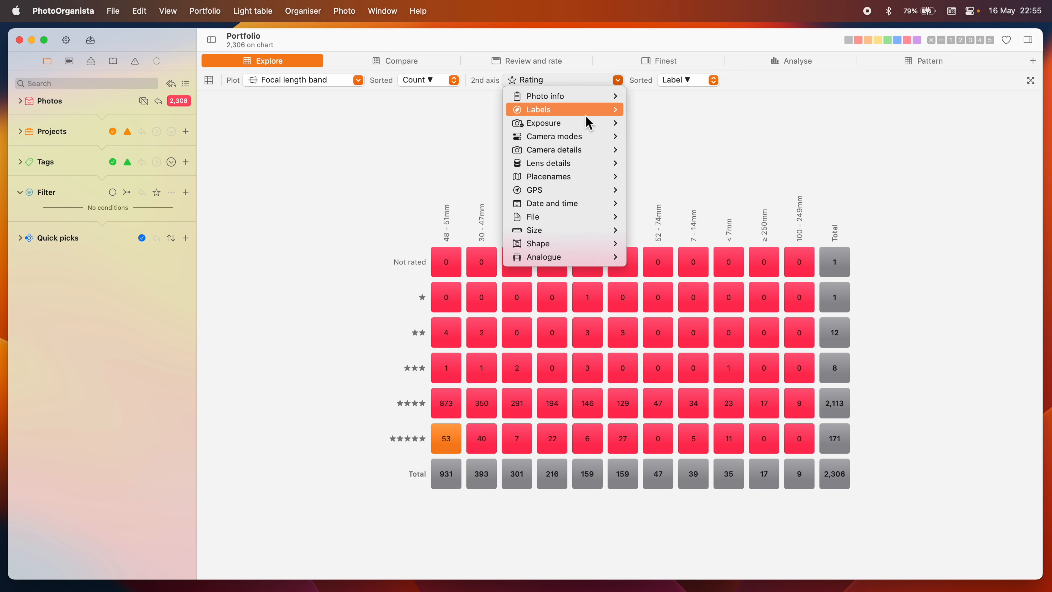
mouse_move(587, 120)
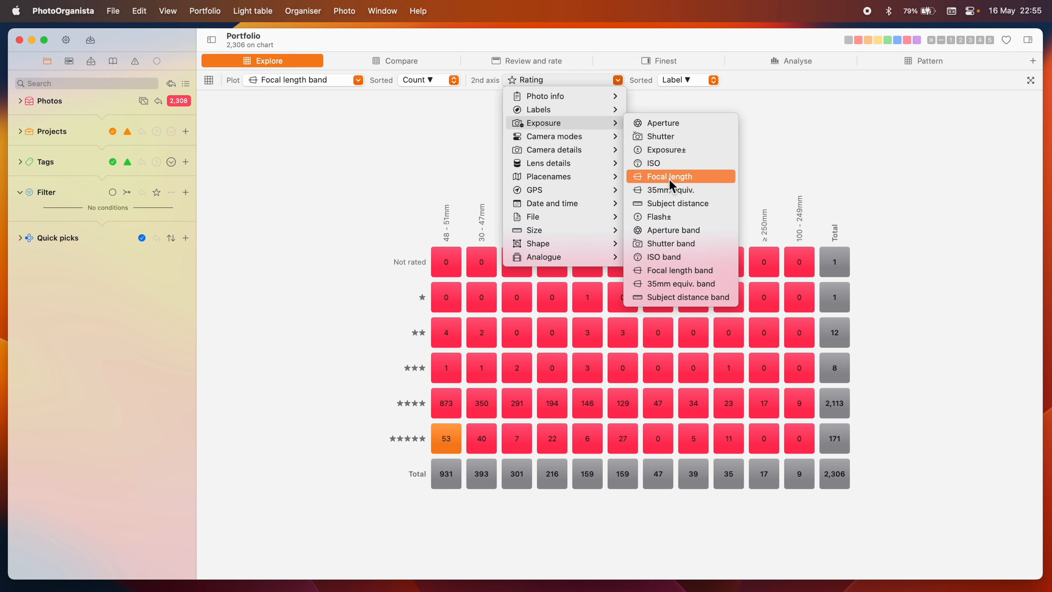
click(673, 243)
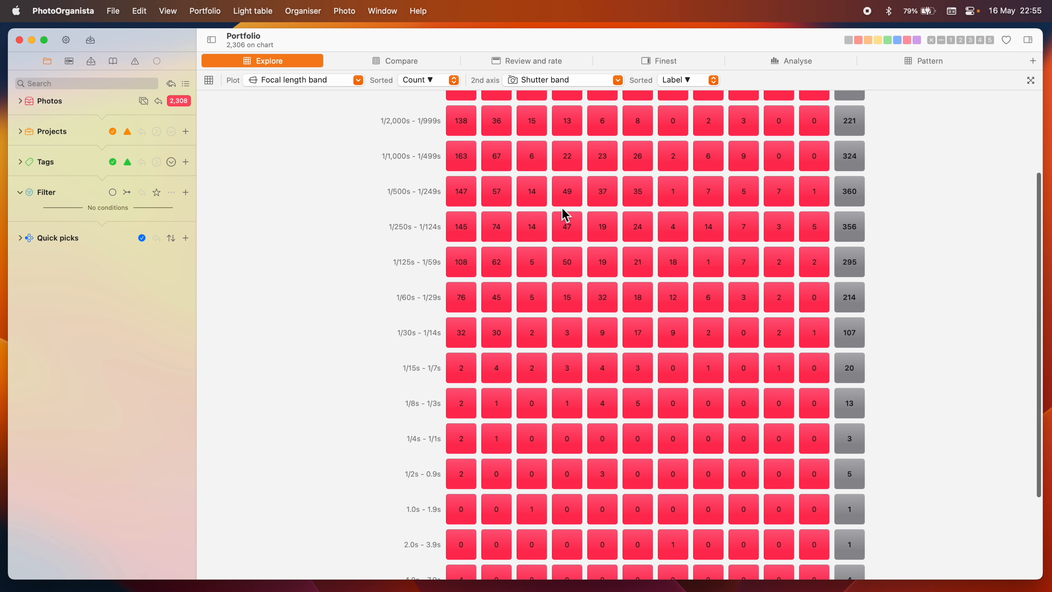
scroll(564, 213, up, 4)
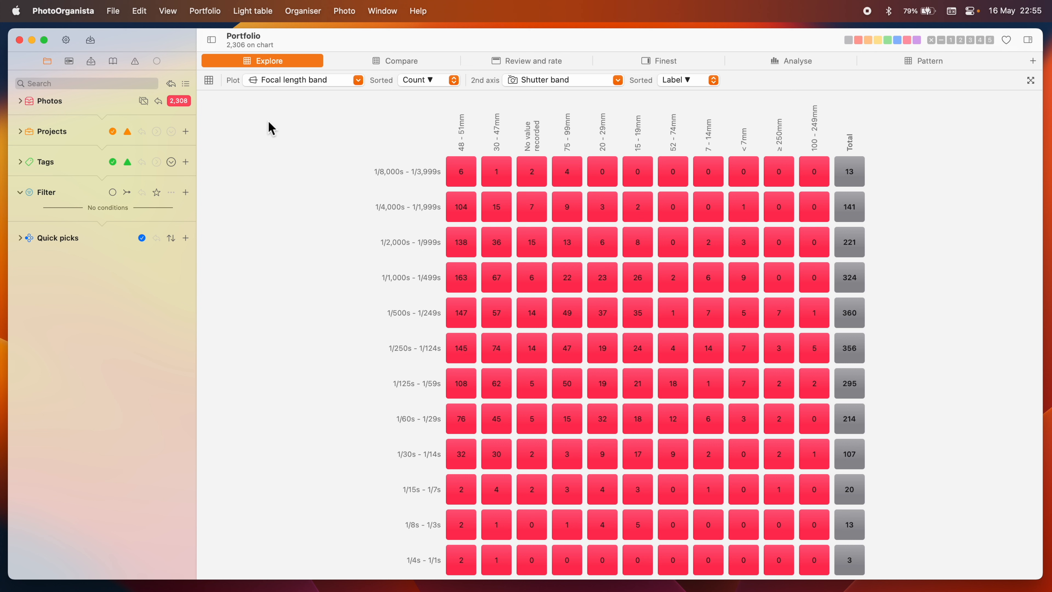